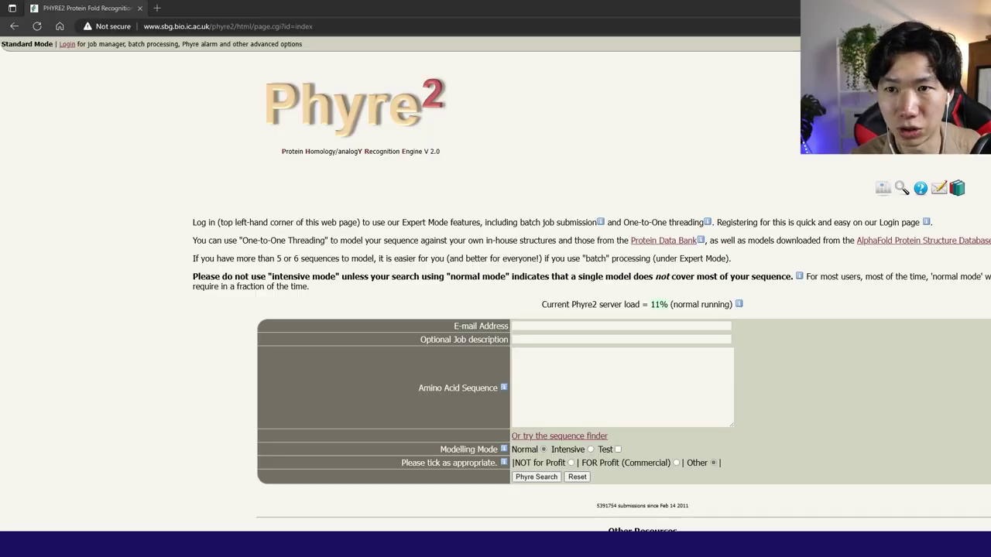
Scroll down the Phyre2 index page to review the submission form and Other Resources.
{"action": "scroll", "coordinate": [496, 310], "scroll_direction": "down", "scroll_amount": 2}
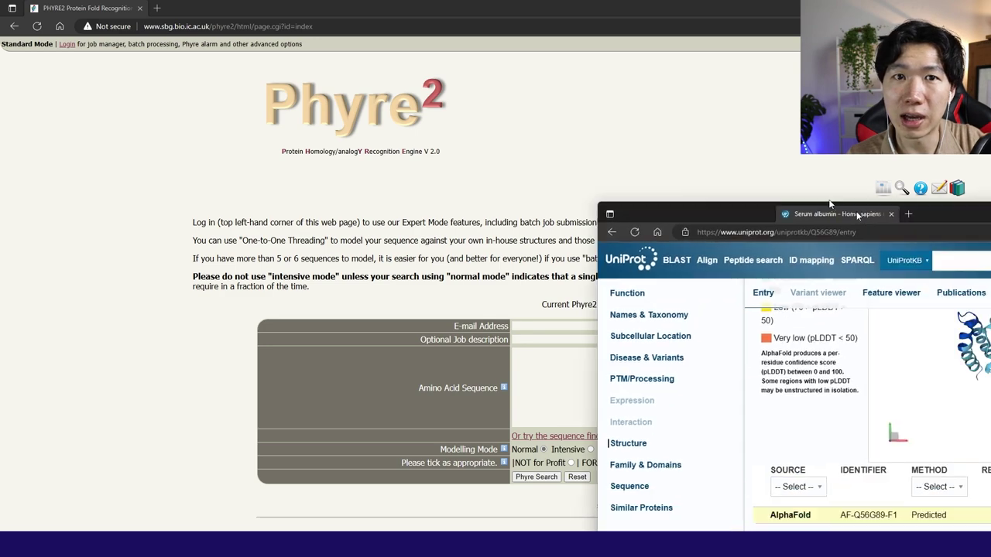
Dismiss the UniProt cookie notice and highlight the full 609-residue serum albumin sequence block.
{"action": "left_click_drag", "start_coordinate": [862, 215], "coordinate": [563, 116]}
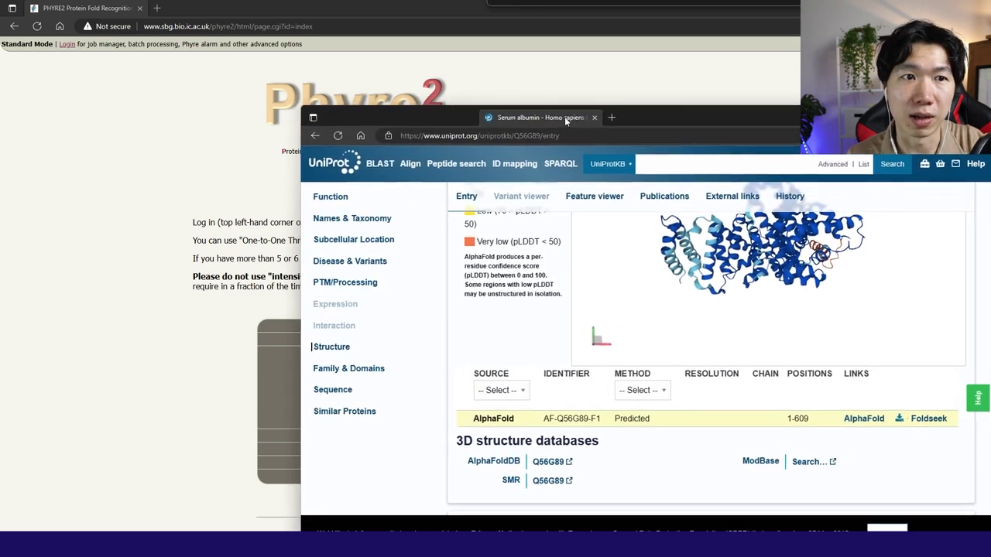
{"action": "left_click", "coordinate": [885, 529]}
{"action": "scroll", "coordinate": [885, 511], "scroll_direction": "down", "scroll_amount": 10}
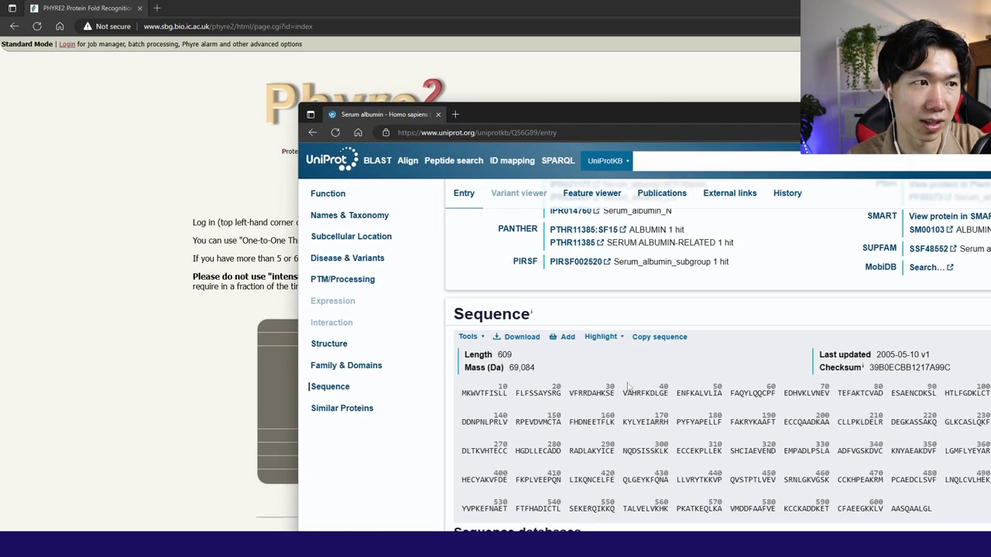
{"action": "scroll", "coordinate": [586, 383], "scroll_direction": "down", "scroll_amount": 2}
{"action": "left_click_drag", "start_coordinate": [462, 288], "coordinate": [958, 399]}
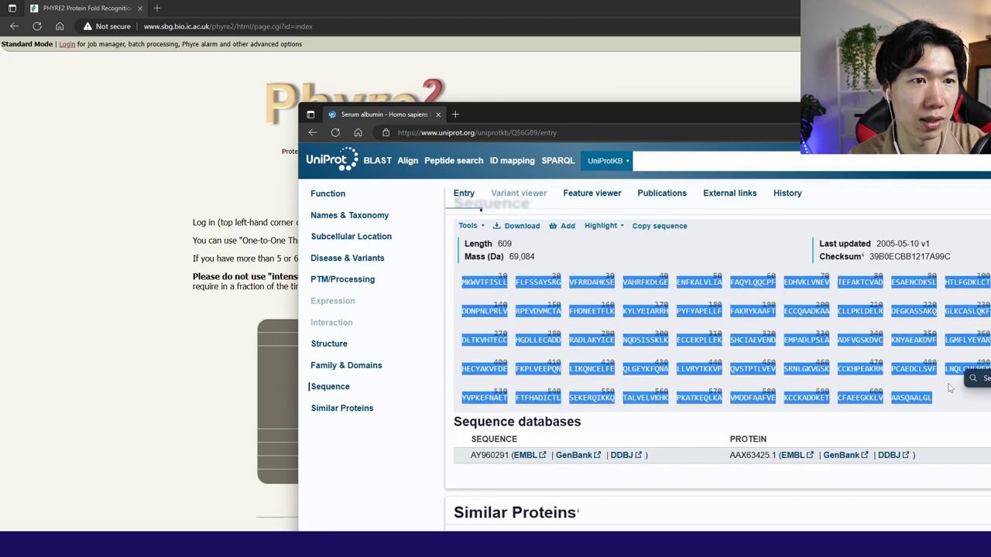
Paste the albumin sequence into the Phyre2 form and enter the contact e-mail address.
{"action": "key", "text": "alt+Tab"}
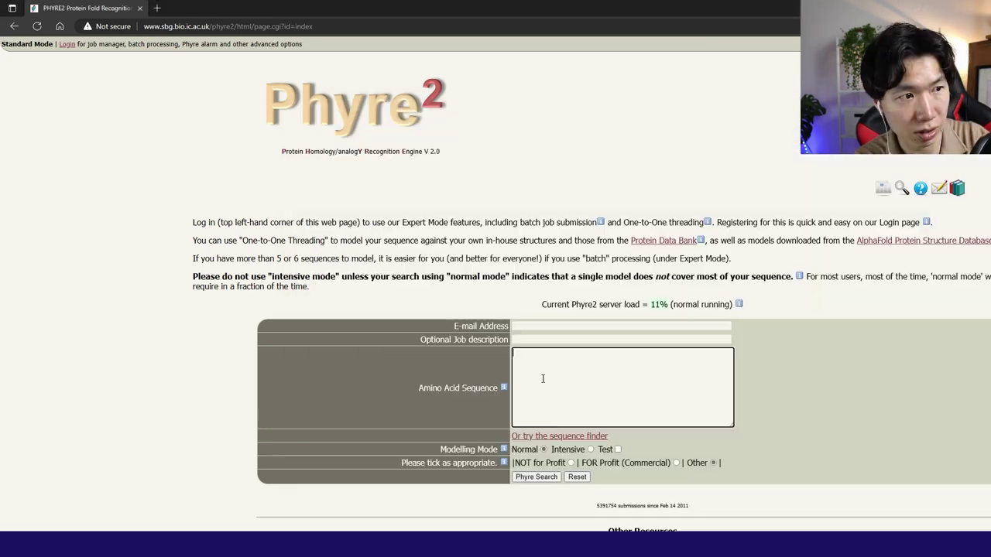
{"action": "key", "text": "ctrl+v"}
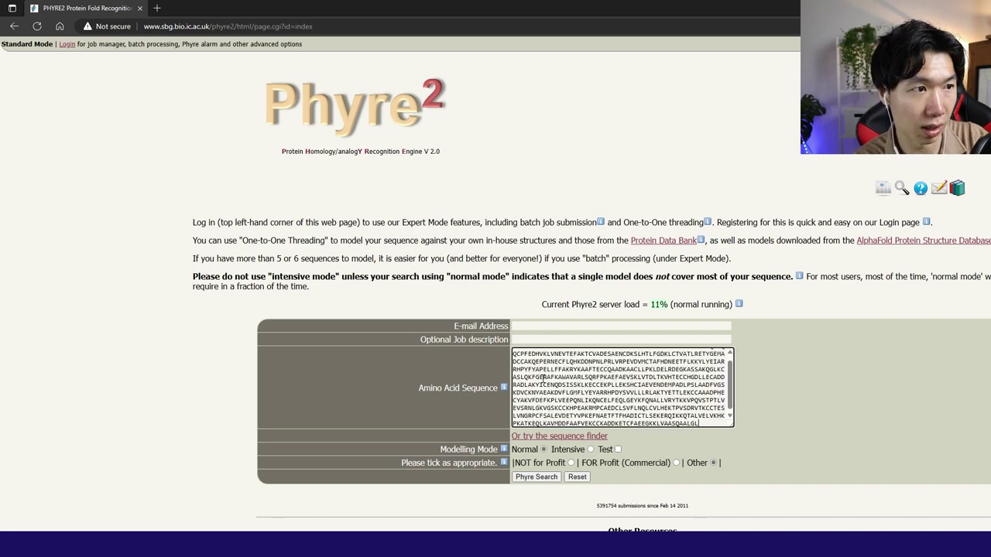
{"action": "left_click", "coordinate": [537, 326]}
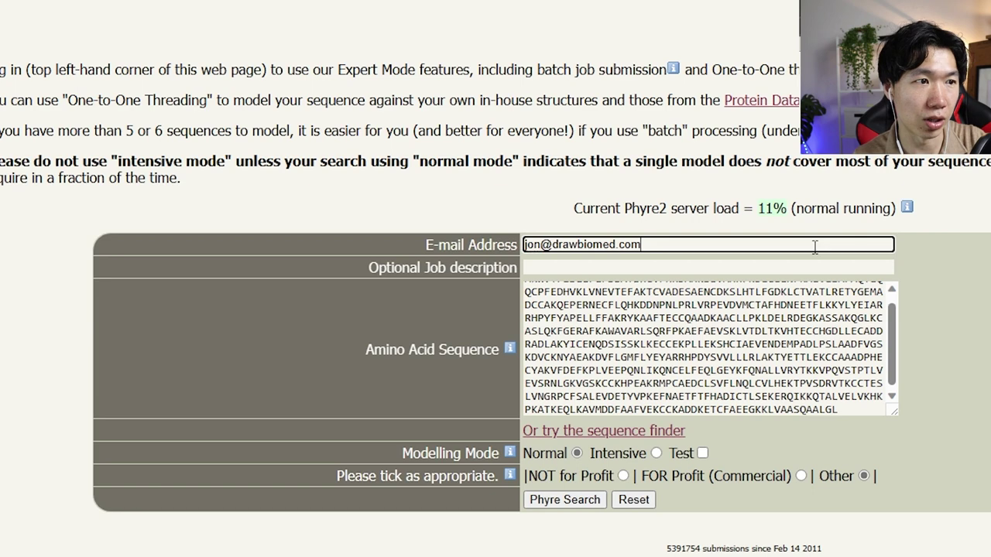
Name the job 'Albumin sequence test2', submit it, and return to the earlier results e-mail.
{"action": "left_click", "coordinate": [748, 266]}
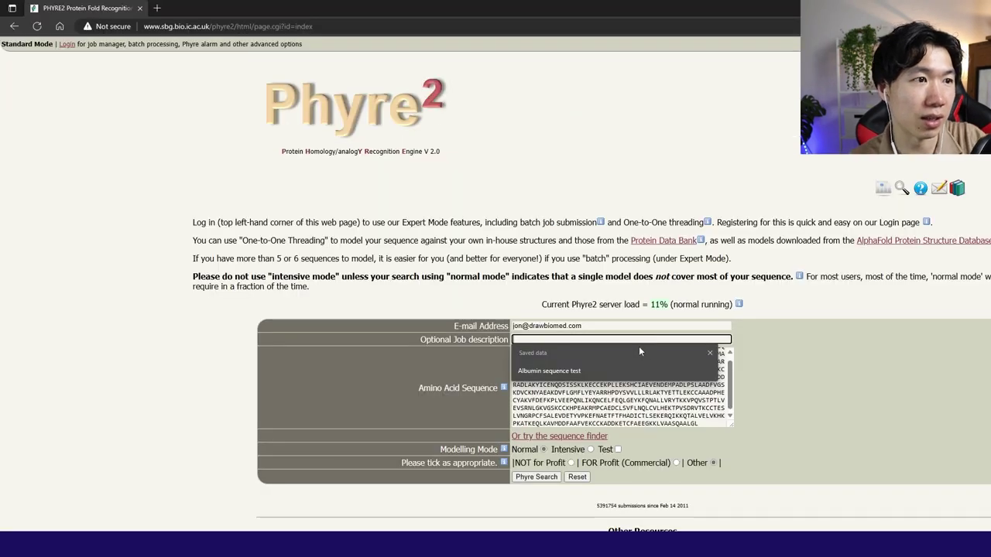
{"action": "left_click", "coordinate": [588, 371]}
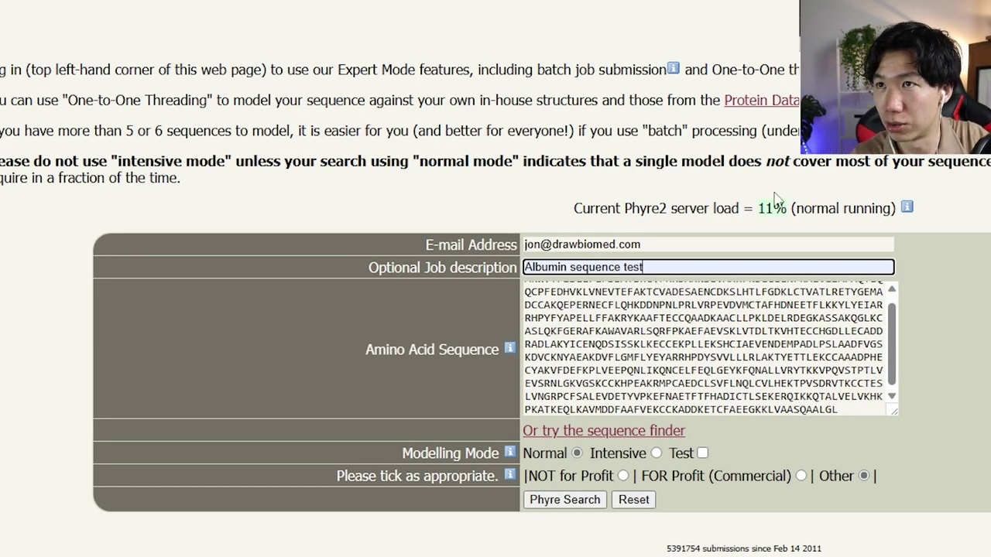
{"action": "type", "text": "2"}
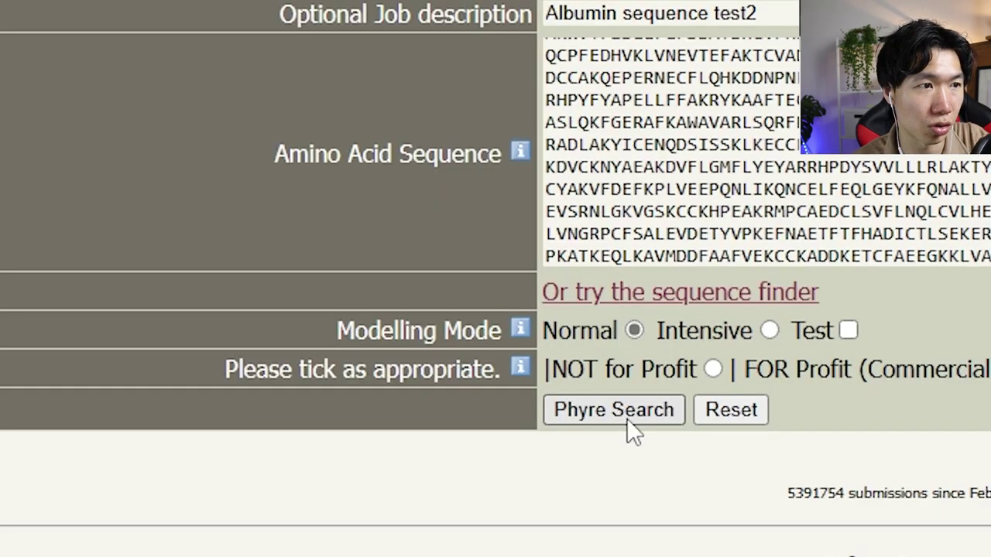
{"action": "left_click", "coordinate": [627, 418]}
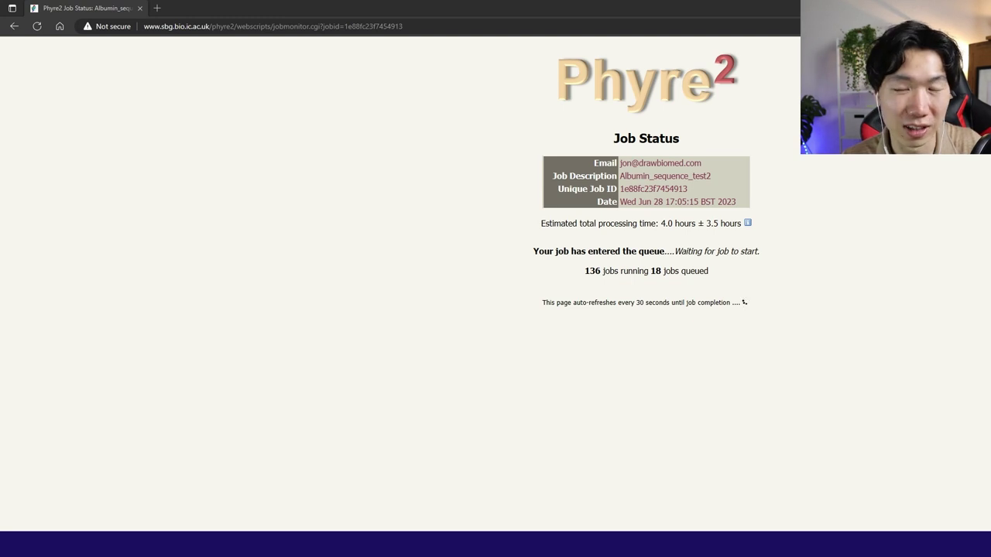
{"action": "key", "text": "alt+Tab"}
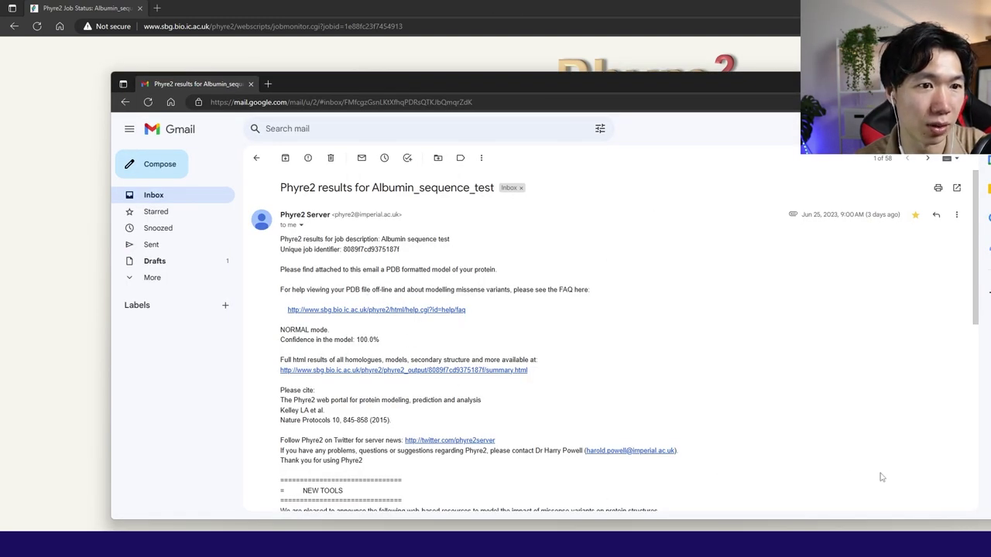
Scroll the results e-mail down to the Albumin_sequence_test.pdb attachment.
{"action": "scroll", "coordinate": [368, 464], "scroll_direction": "down", "scroll_amount": 4}
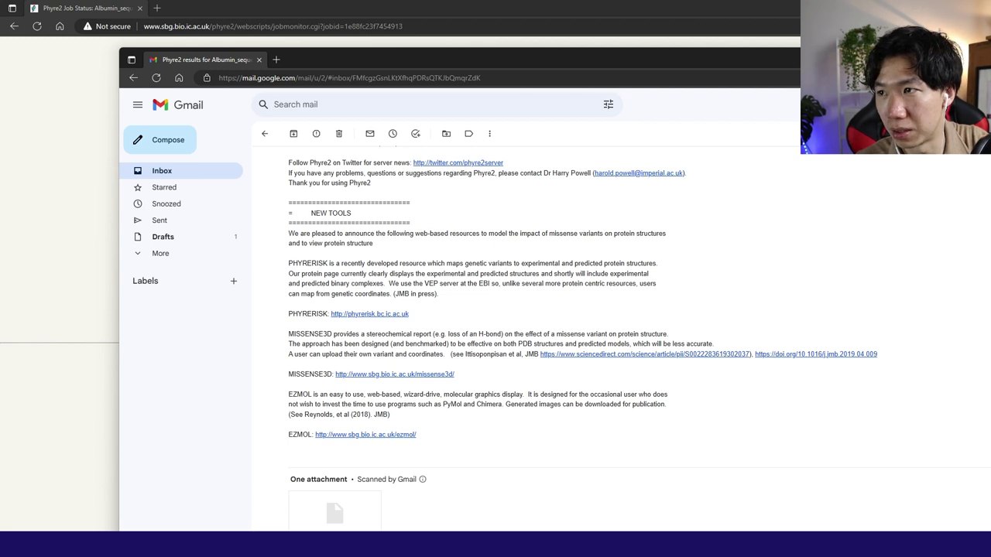
Launch Chimera 1.16 from the app launcher and move its window up over the browser.
{"action": "key", "text": "super+s"}
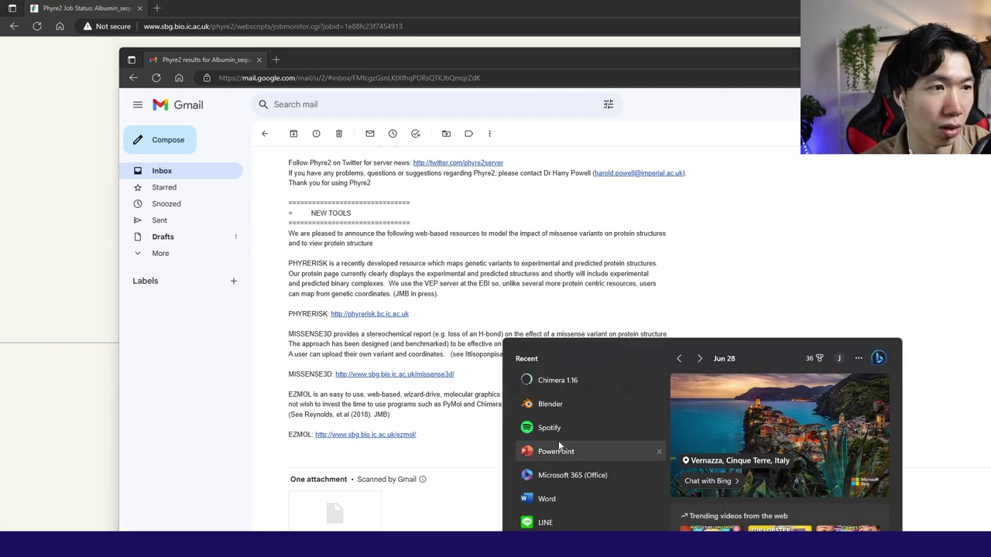
{"action": "left_click", "coordinate": [570, 380]}
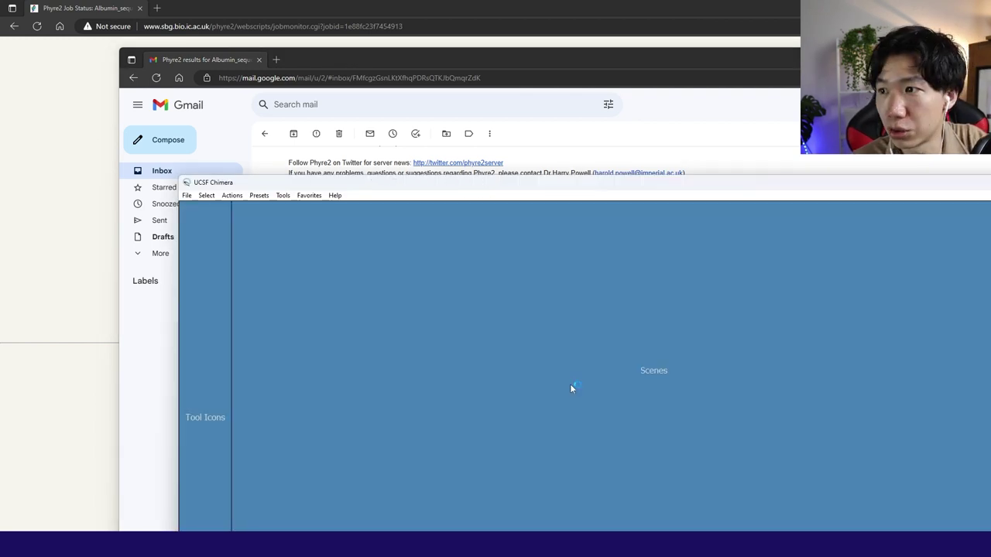
{"action": "left_click_drag", "start_coordinate": [694, 186], "coordinate": [595, 81]}
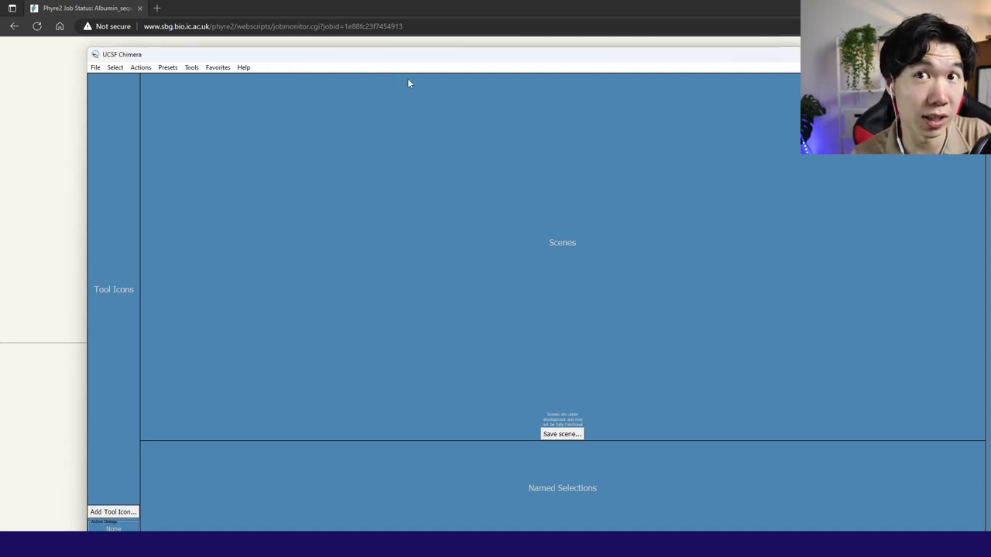
Open Albumin_sequence_test (1).pdb from Downloads and rotate the tan ribbon to inspect it.
{"action": "left_click", "coordinate": [95, 68]}
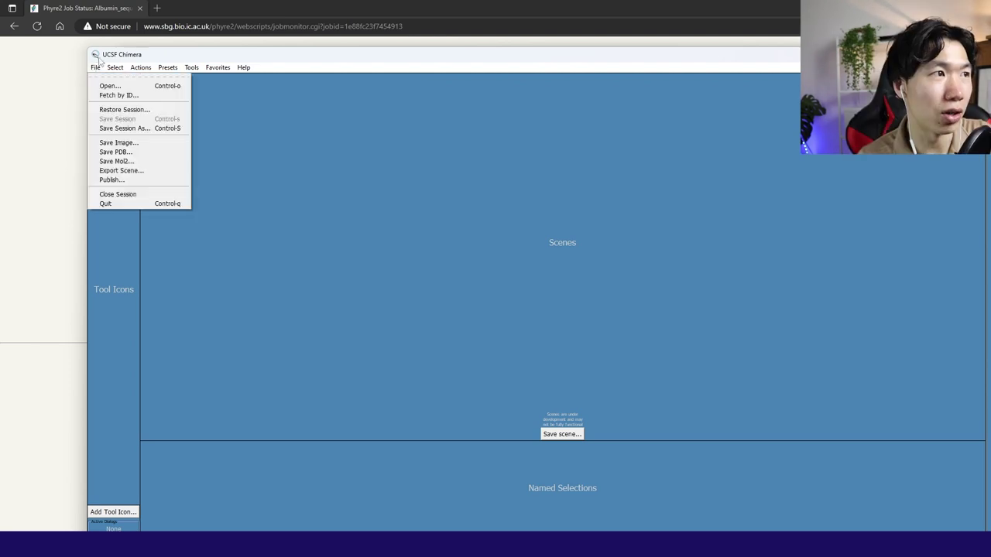
{"action": "mouse_move", "coordinate": [113, 67]}
{"action": "left_click", "coordinate": [111, 84]}
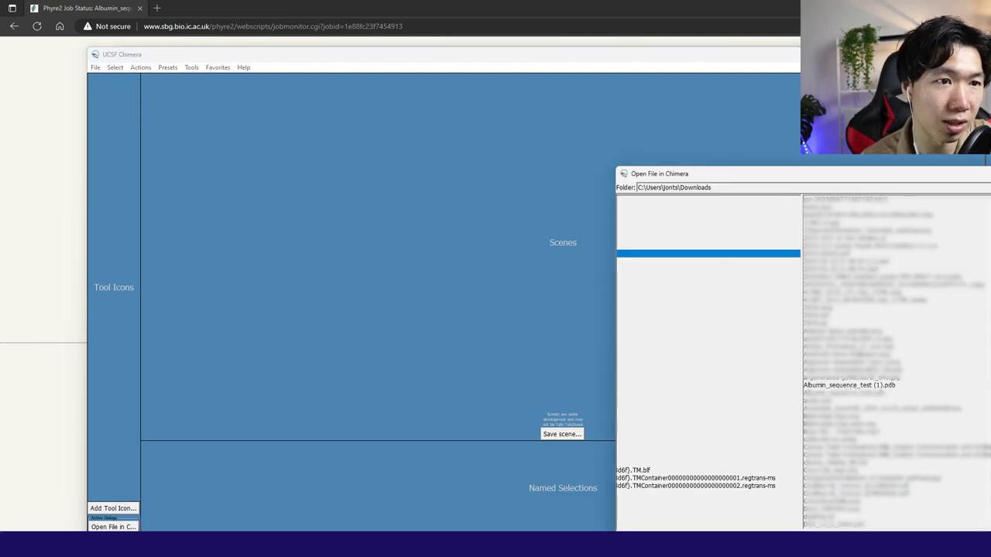
{"action": "left_click", "coordinate": [850, 384]}
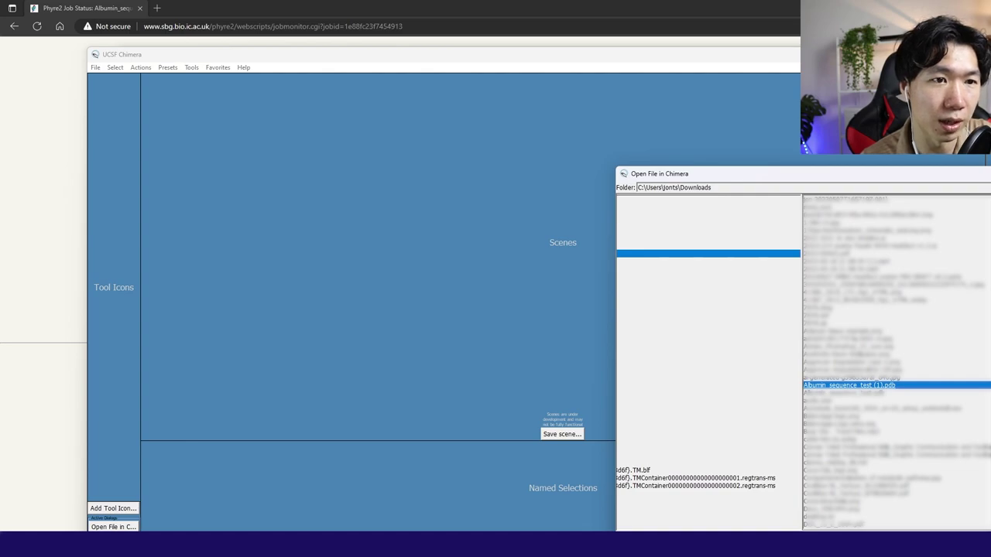
{"action": "double_click", "coordinate": [850, 385]}
{"action": "left_click_drag", "start_coordinate": [735, 262], "coordinate": [562, 263]}
Colour the albumin ribbon cyan through Actions > Color, after a brief red.
{"action": "left_click", "coordinate": [138, 71]}
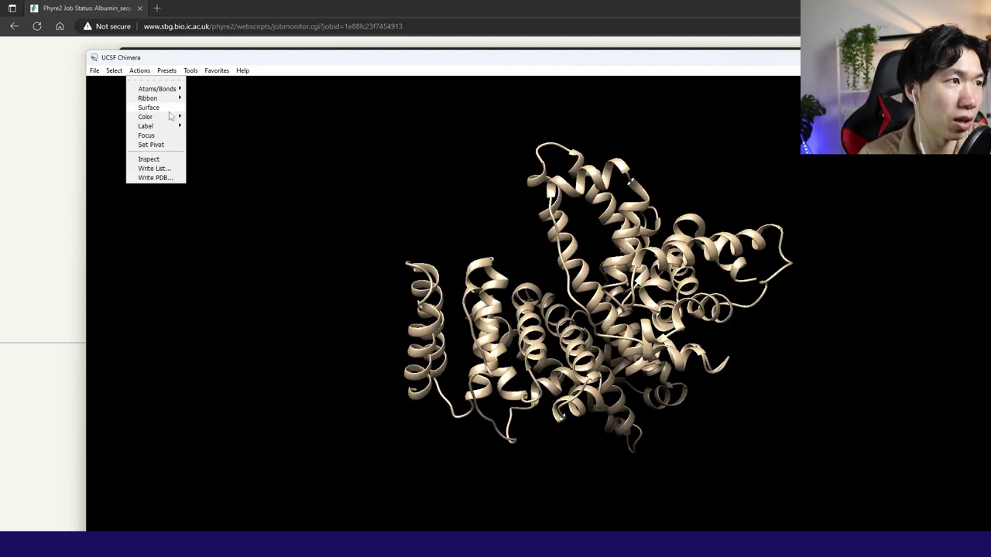
{"action": "mouse_move", "coordinate": [166, 117]}
{"action": "left_click", "coordinate": [202, 126]}
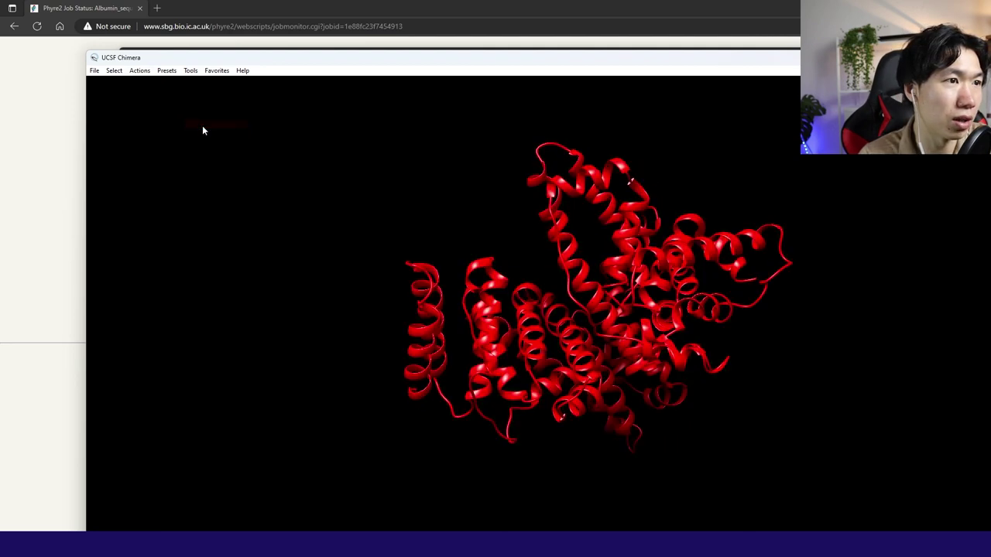
{"action": "left_click", "coordinate": [162, 75]}
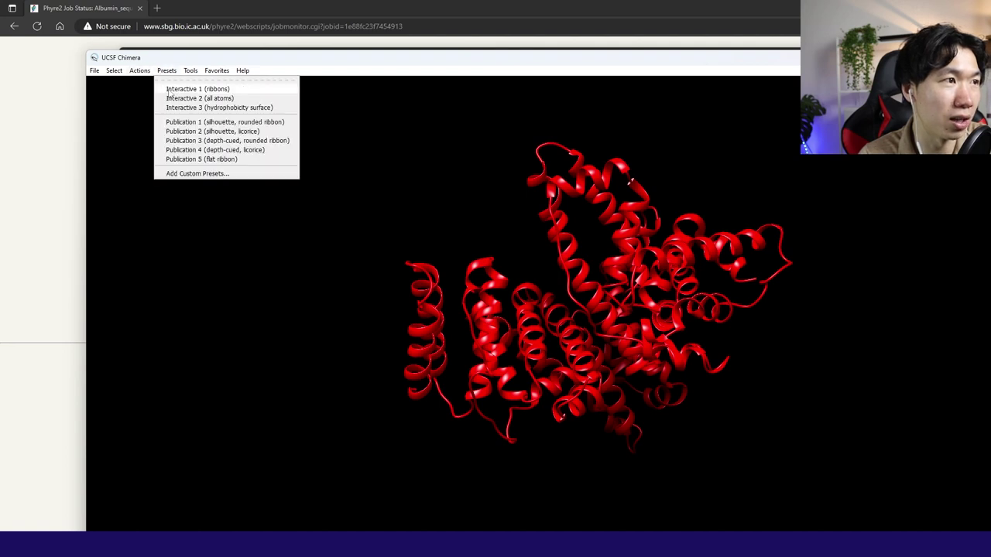
{"action": "mouse_move", "coordinate": [139, 70]}
{"action": "mouse_move", "coordinate": [166, 117]}
{"action": "left_click", "coordinate": [205, 181]}
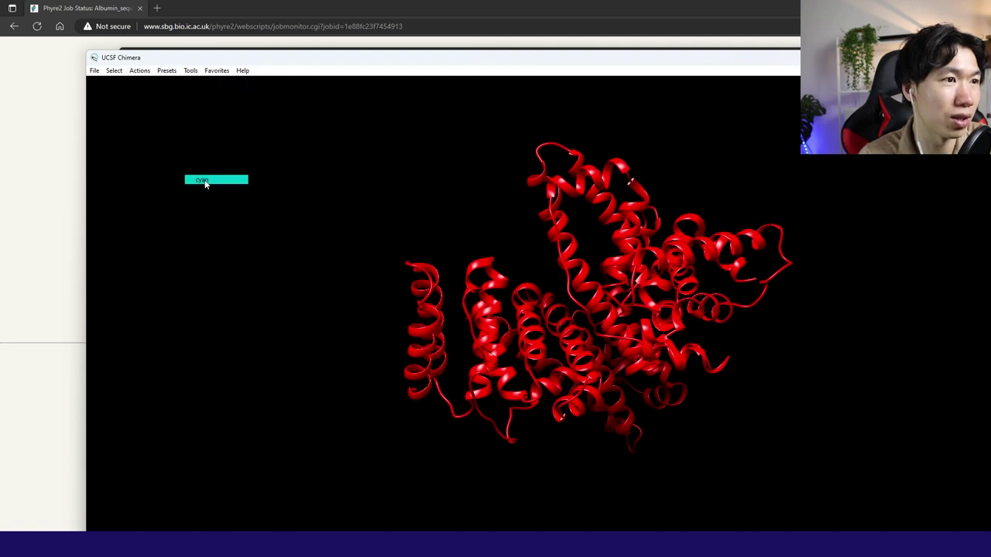
Show the atoms as sticks, then ball-and-stick, then hide them again and rotate slightly.
{"action": "left_click", "coordinate": [139, 71]}
{"action": "mouse_move", "coordinate": [159, 89]}
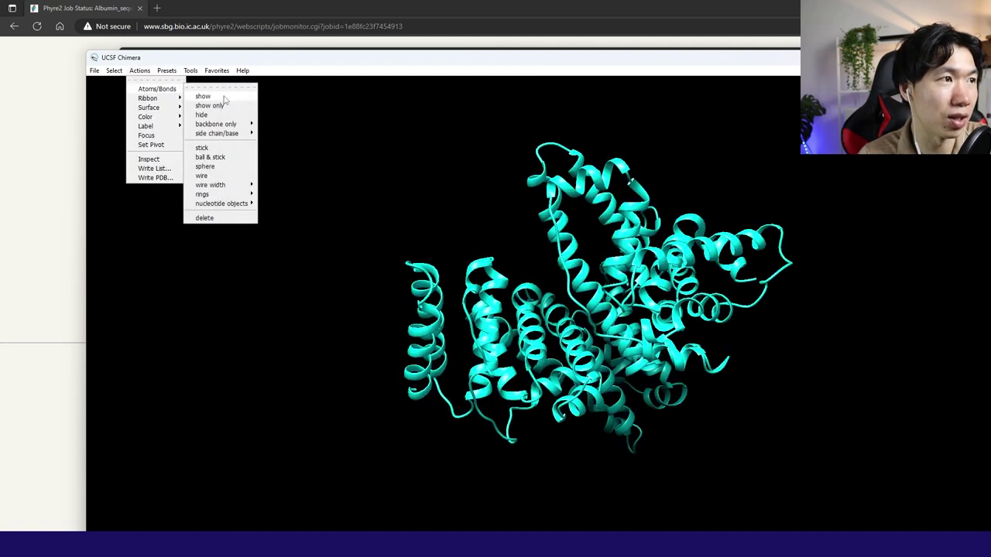
{"action": "left_click", "coordinate": [219, 97]}
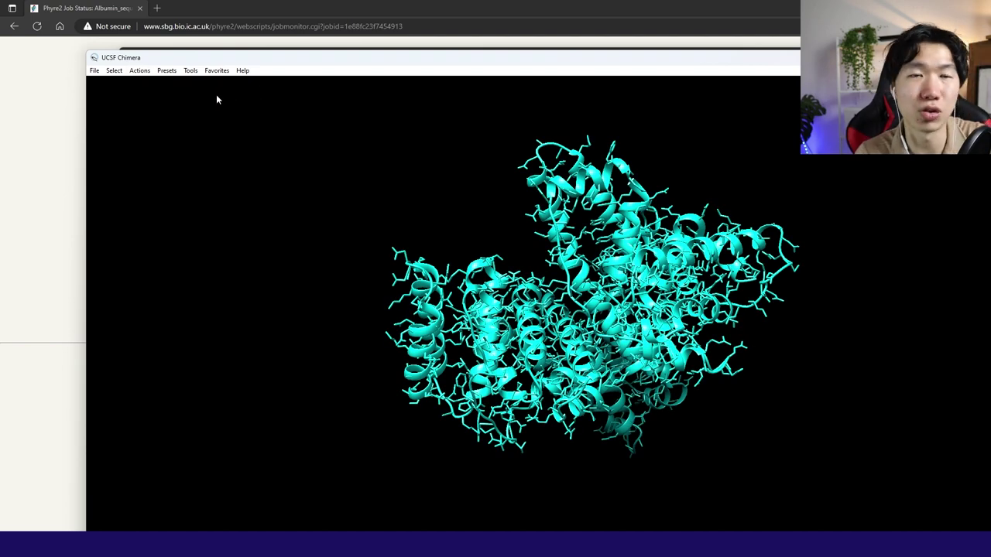
{"action": "left_click", "coordinate": [140, 70]}
{"action": "mouse_move", "coordinate": [158, 88]}
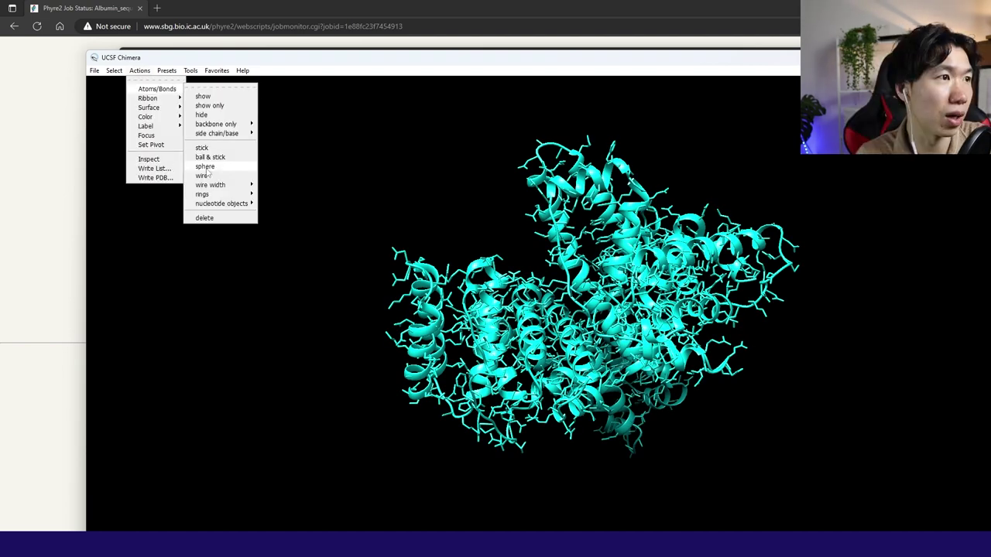
{"action": "left_click", "coordinate": [215, 156]}
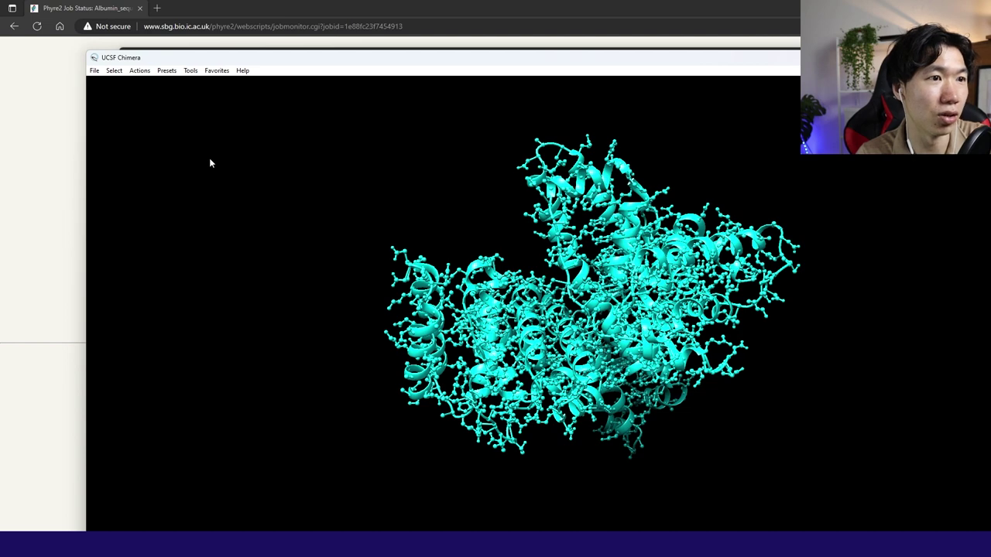
{"action": "left_click", "coordinate": [139, 70]}
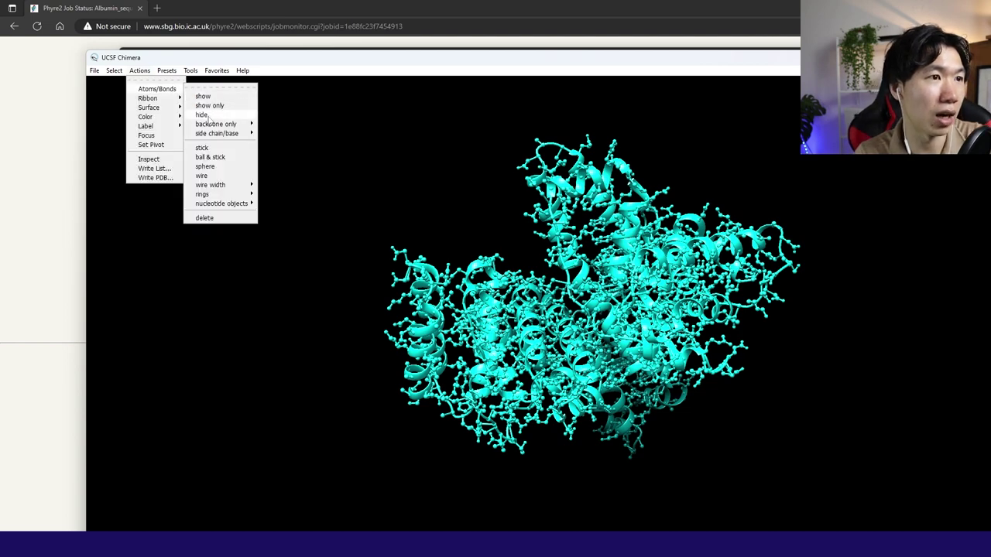
{"action": "left_click", "coordinate": [207, 115]}
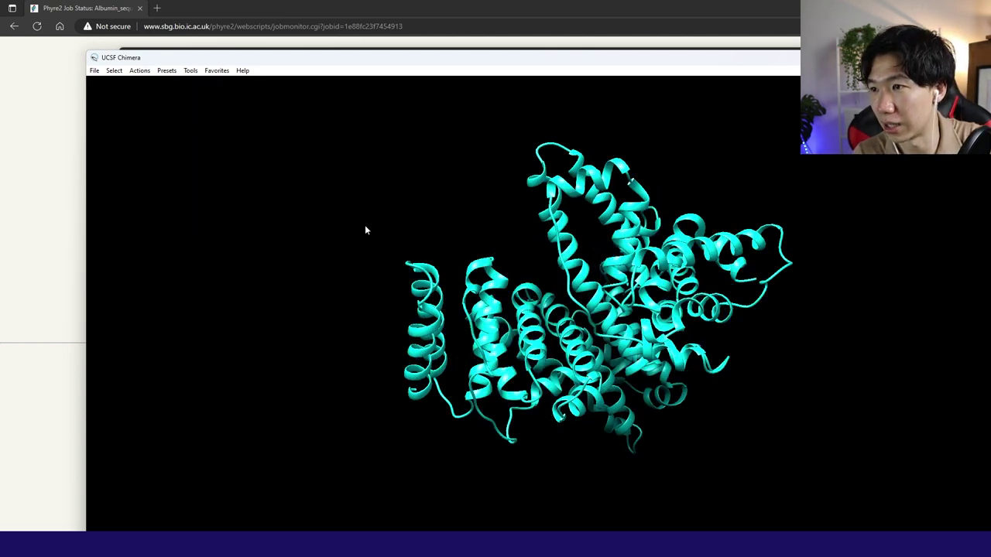
{"action": "left_click_drag", "start_coordinate": [365, 230], "coordinate": [341, 213]}
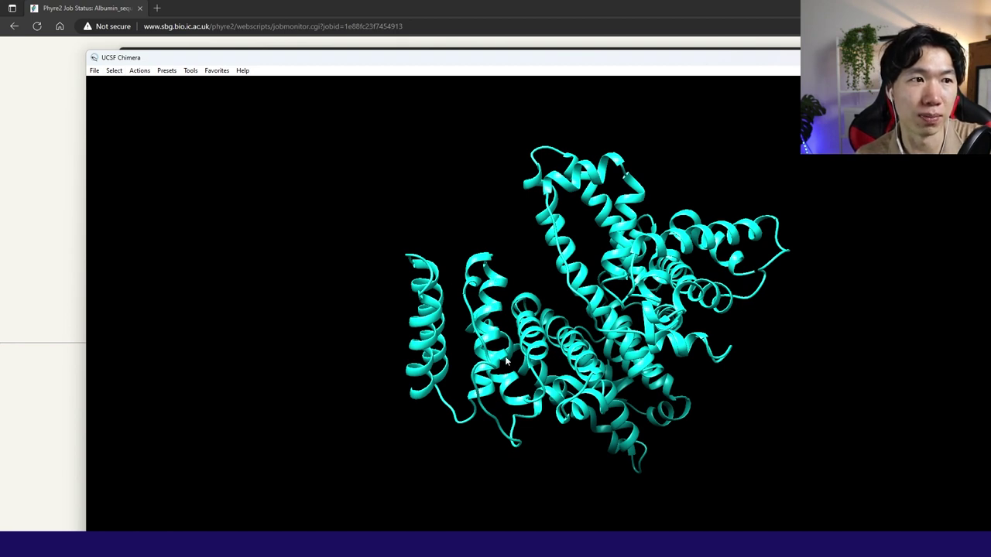
Export the scene in X3D format as 'Protein blender', correcting the mistyped capital R.
{"action": "left_click", "coordinate": [93, 71]}
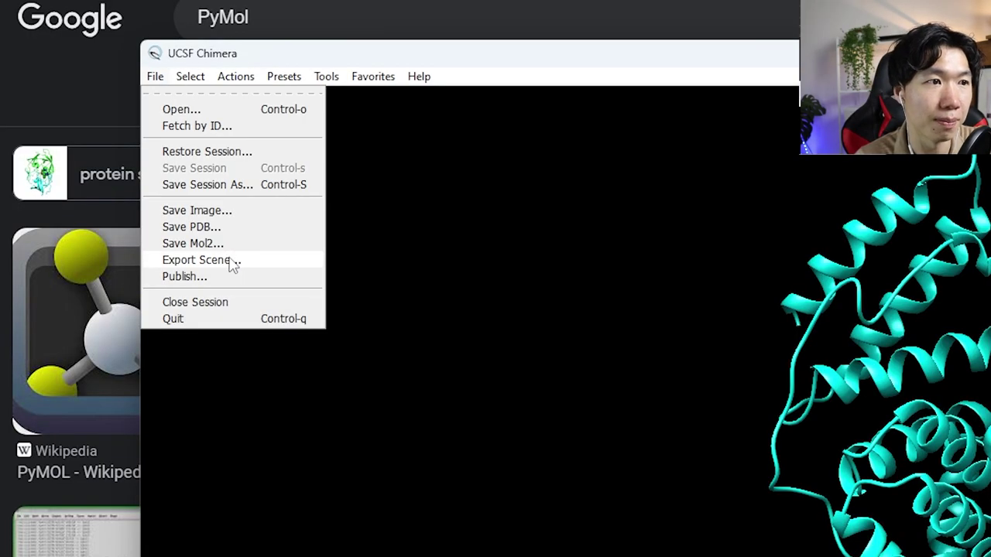
{"action": "left_click", "coordinate": [233, 262]}
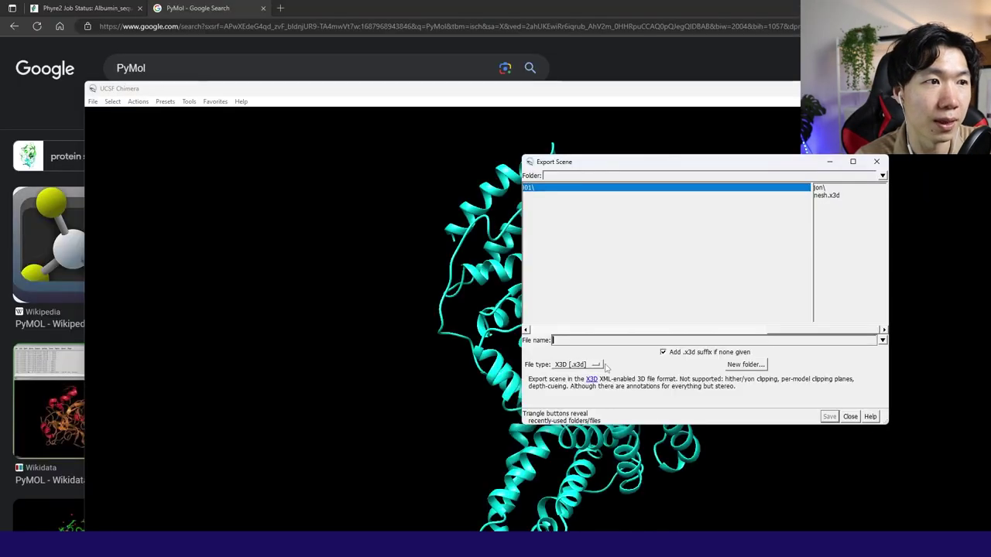
{"action": "left_click", "coordinate": [587, 365]}
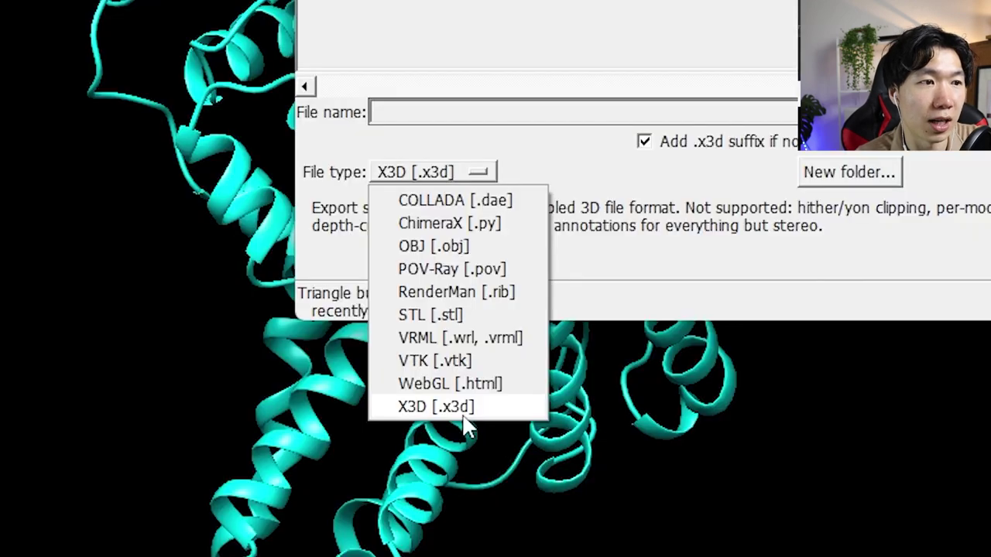
{"action": "left_click", "coordinate": [466, 410]}
{"action": "left_click", "coordinate": [556, 116]}
{"action": "type", "text": "PRotein blender"}
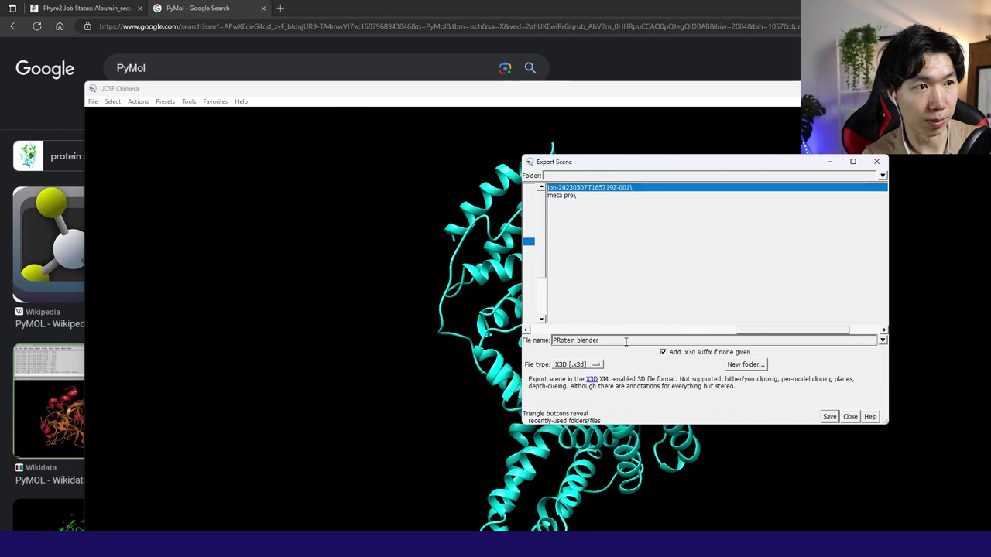
{"action": "key", "text": "Home"}
{"action": "key", "text": "Right"}
{"action": "key", "text": "Delete"}
{"action": "type", "text": "r"}
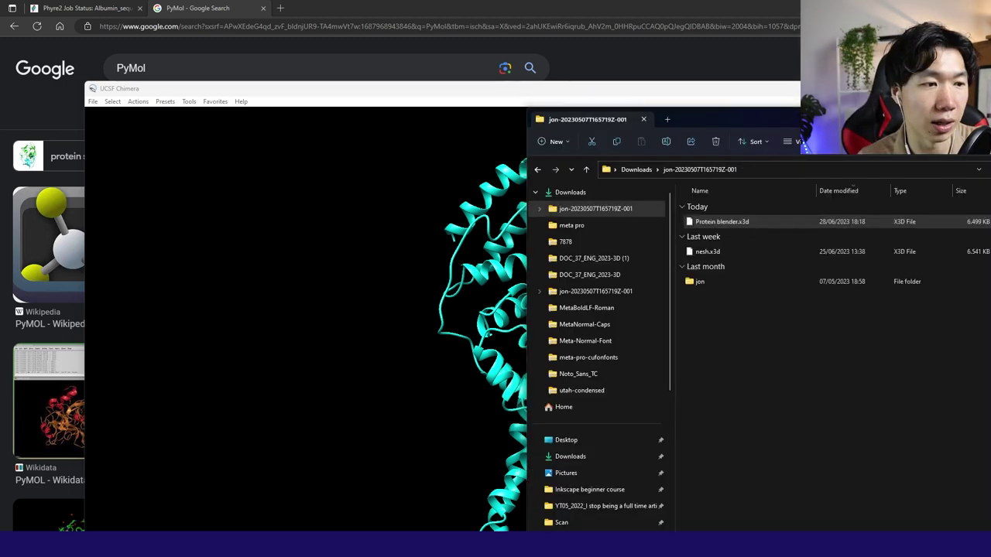
{"action": "key", "text": "super"}
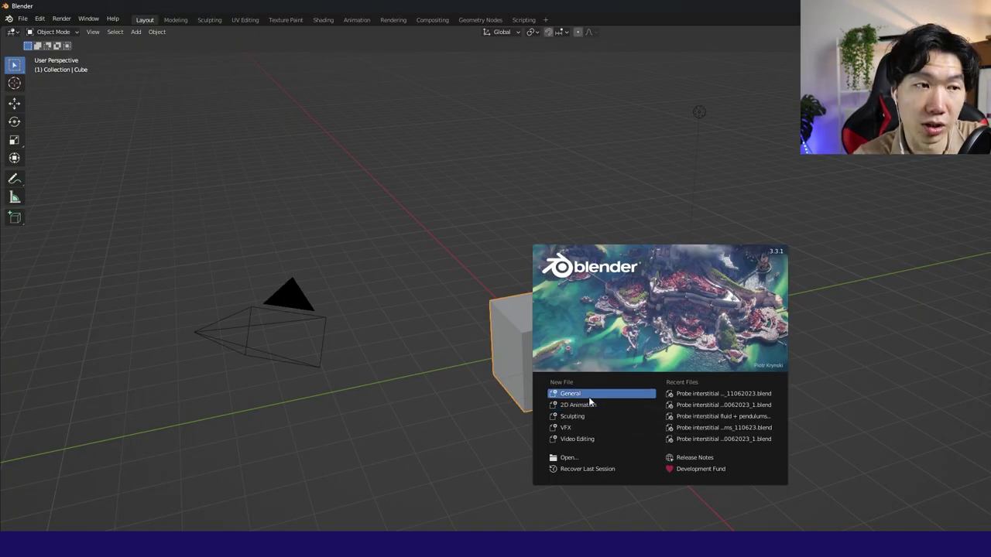
Import Protein blender.x3d through File > Import > X3D Extensible 3D.
{"action": "left_click", "coordinate": [23, 18]}
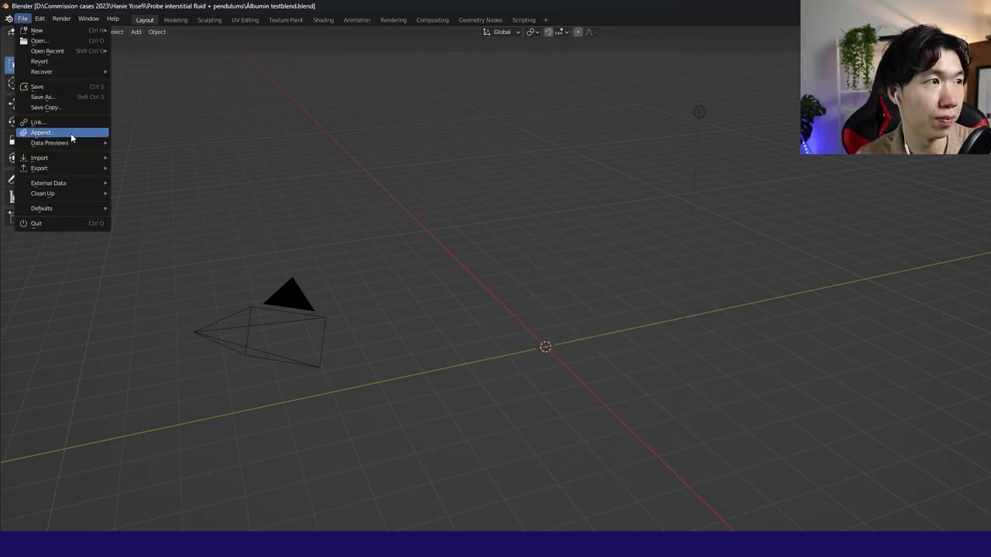
{"action": "mouse_move", "coordinate": [78, 158]}
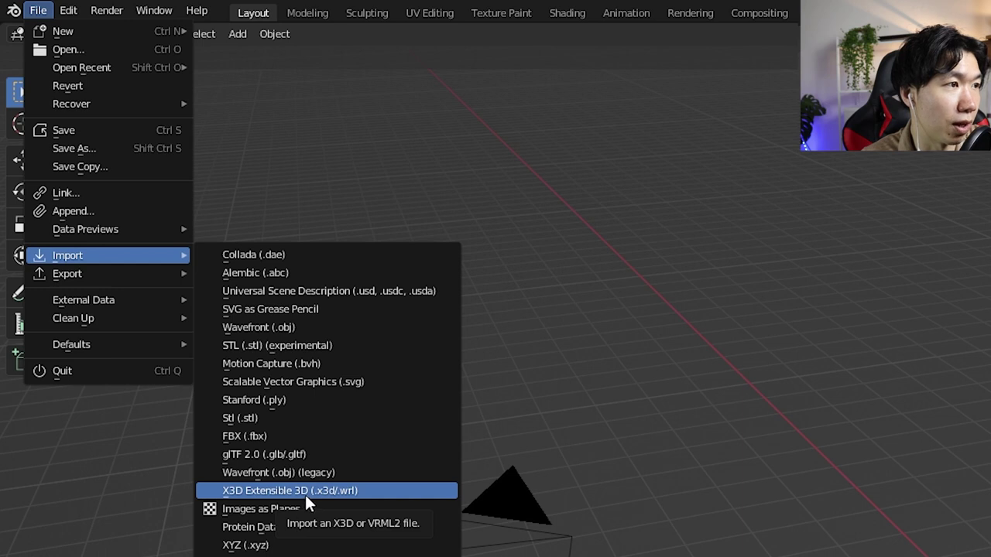
{"action": "left_click", "coordinate": [305, 492]}
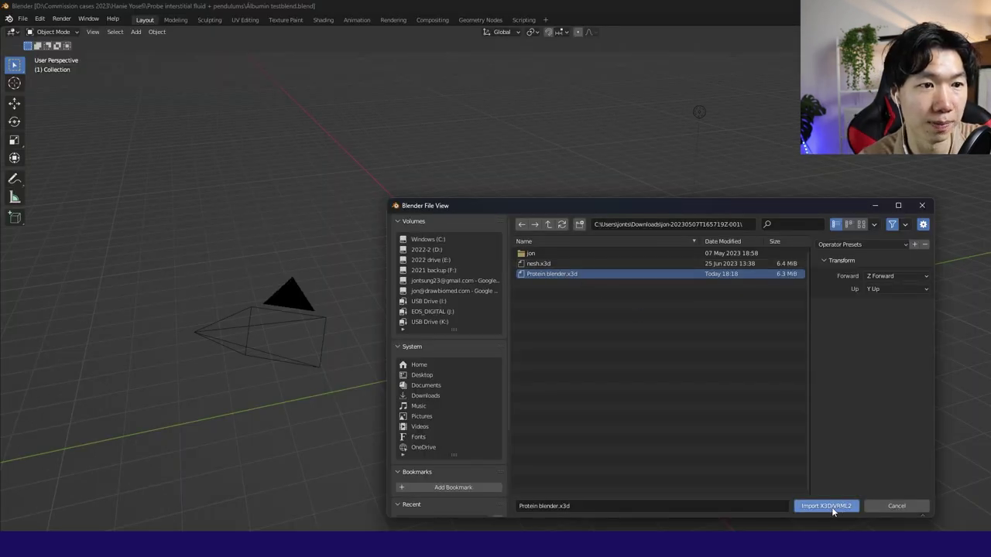
{"action": "left_click", "coordinate": [827, 507]}
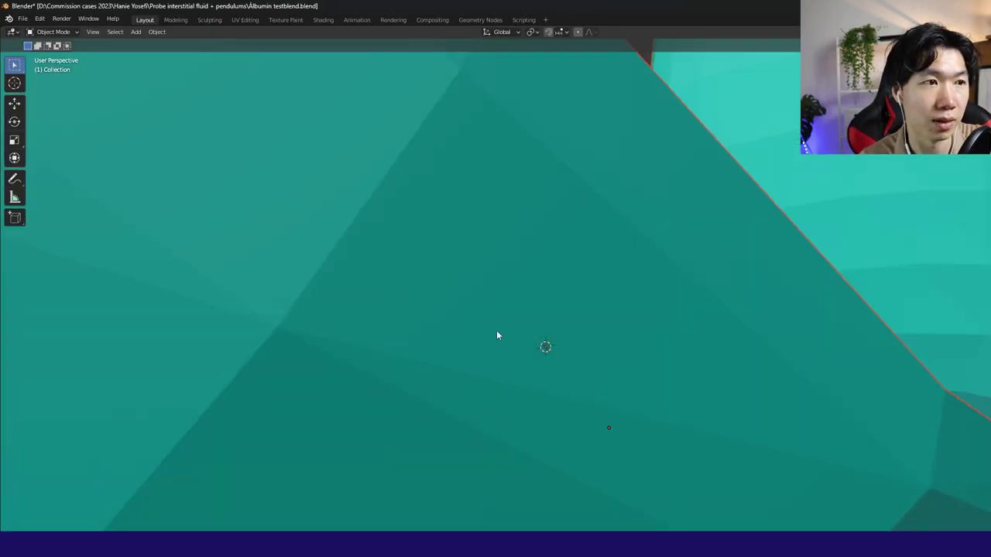
Zoom and orbit around the imported protein, then box-select the right-hand helix segment.
{"action": "scroll", "coordinate": [647, 380], "scroll_direction": "down", "scroll_amount": 10}
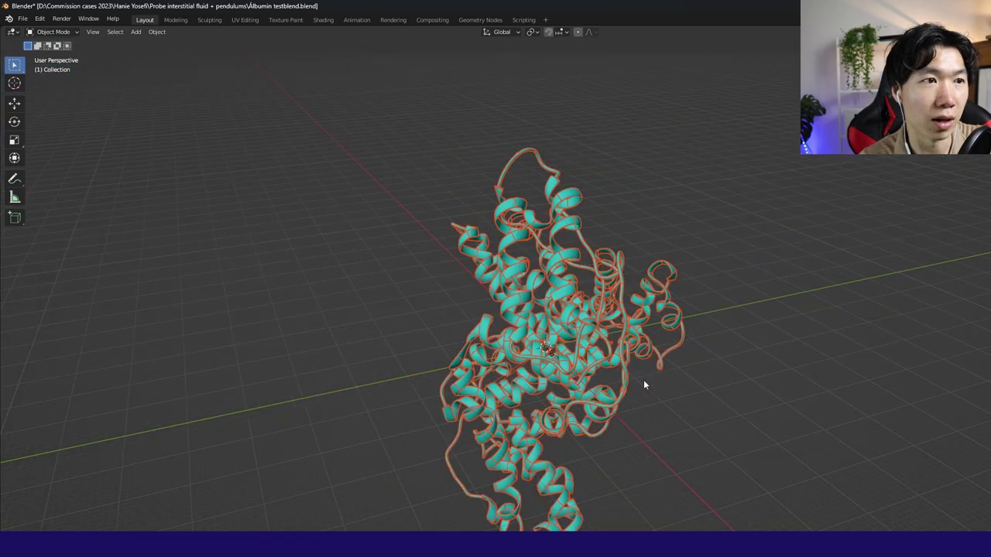
{"action": "left_click", "coordinate": [709, 418]}
{"action": "middle_click_drag", "start_coordinate": [708, 418], "coordinate": [614, 411]}
{"action": "scroll", "coordinate": [629, 410], "scroll_direction": "up", "scroll_amount": 4}
{"action": "left_click", "coordinate": [694, 302]}
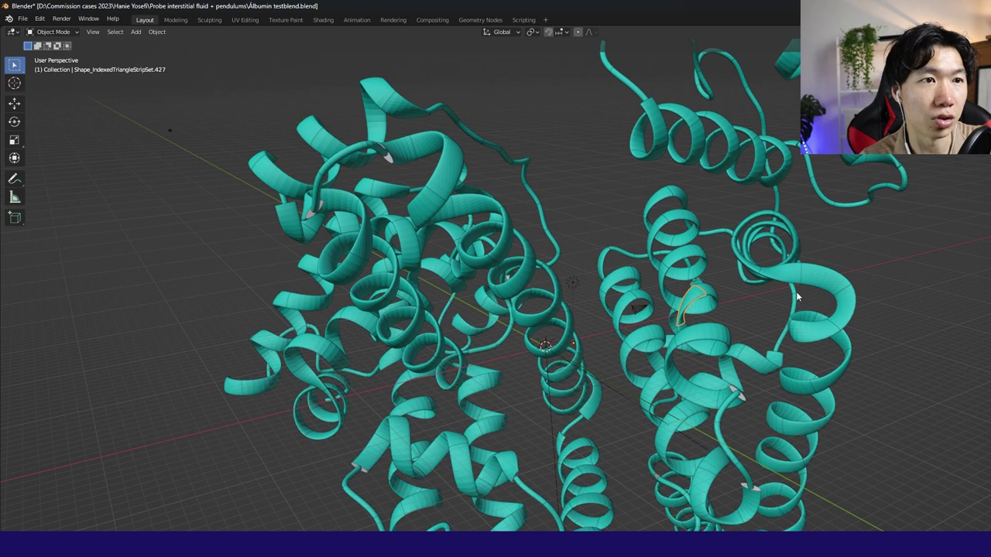
{"action": "left_click_drag", "start_coordinate": [878, 266], "coordinate": [825, 344]}
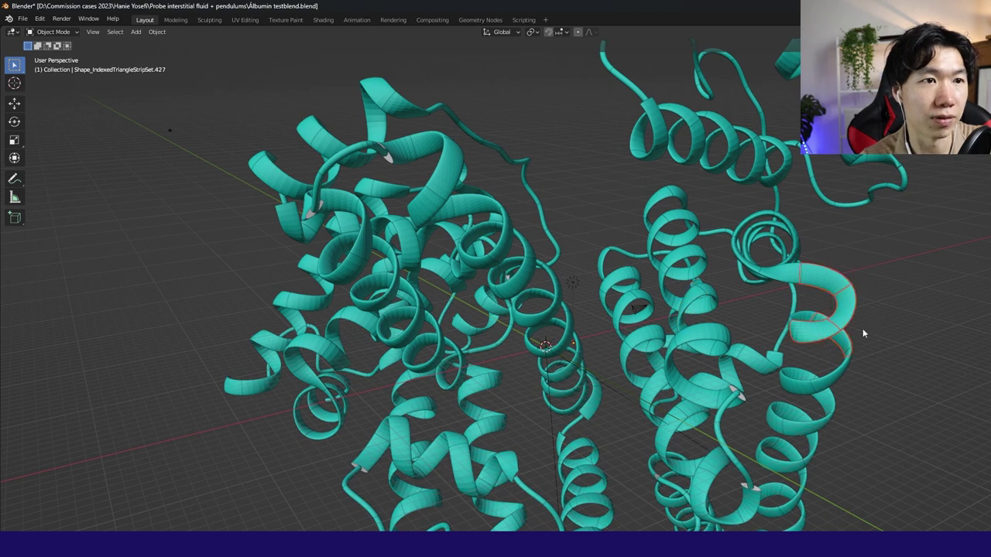
{"action": "scroll", "coordinate": [854, 336], "scroll_direction": "down", "scroll_amount": 5}
{"action": "middle_click_drag", "start_coordinate": [740, 388], "coordinate": [842, 355]}
{"action": "scroll", "coordinate": [840, 361], "scroll_direction": "up", "scroll_amount": 5}
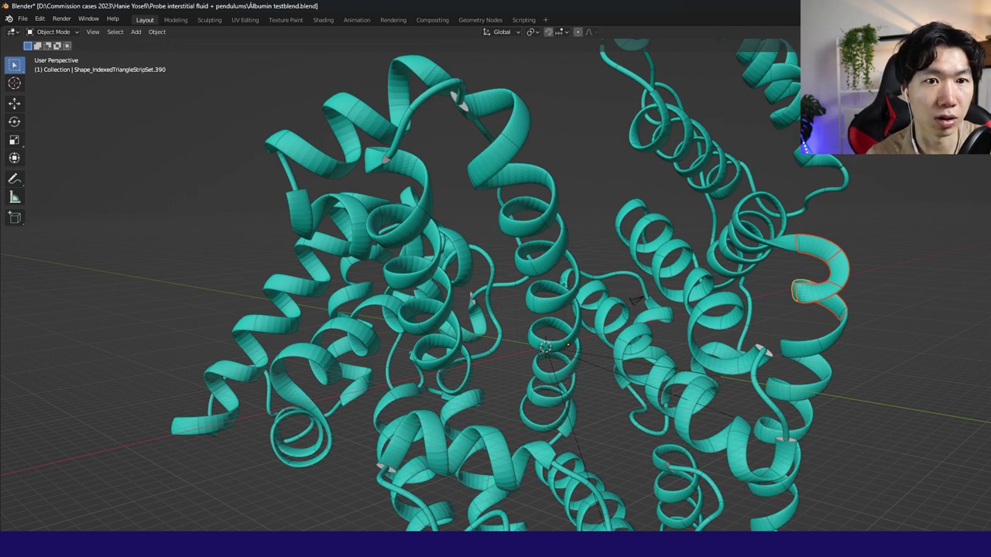
{"action": "scroll", "coordinate": [936, 314], "scroll_direction": "down", "scroll_amount": 5}
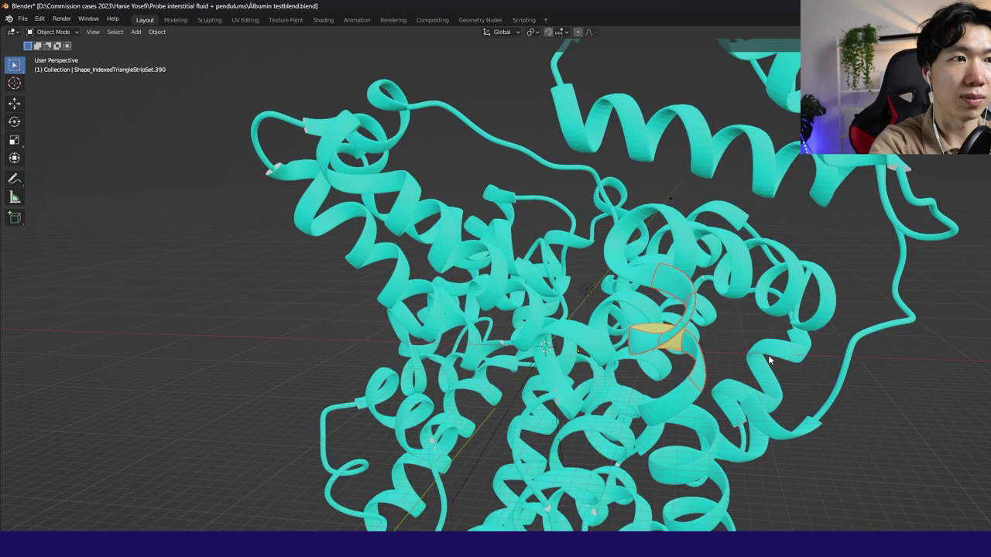